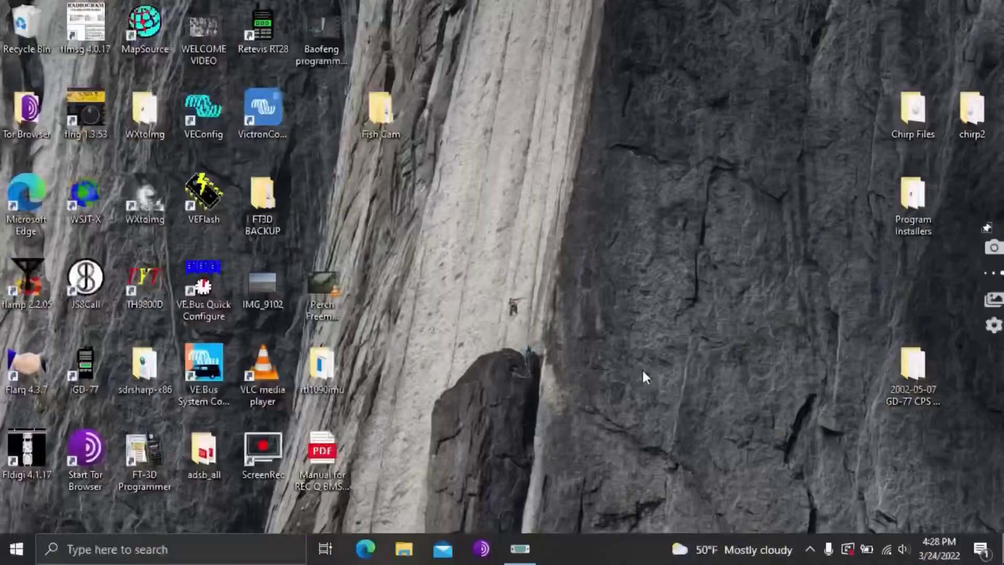
Open Microsoft Edge and search the web for "chirp".
{"action": "left_click", "coordinate": [365, 549]}
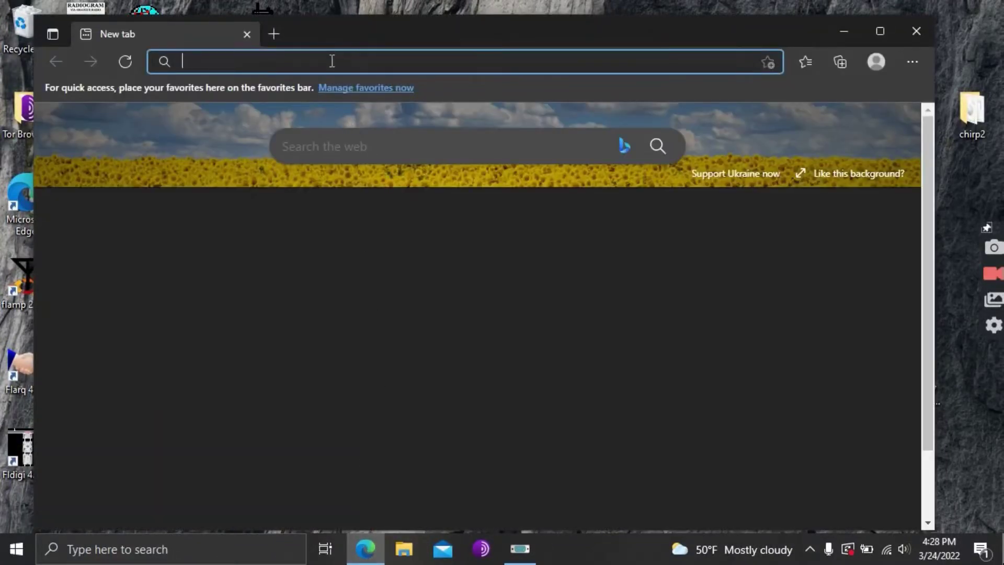
{"action": "type", "text": "c"}
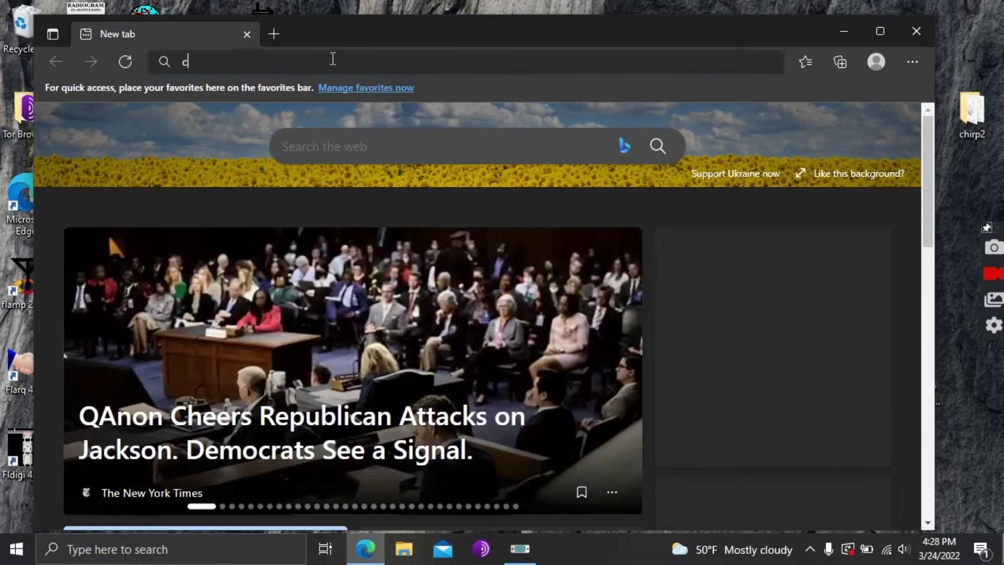
{"action": "type", "text": "hirp"}
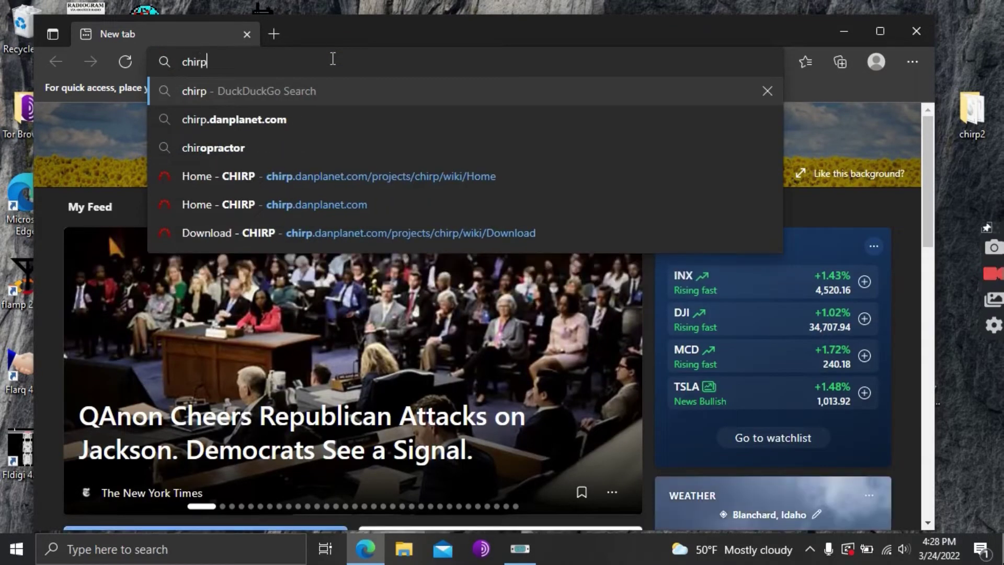
{"action": "key", "text": "Return"}
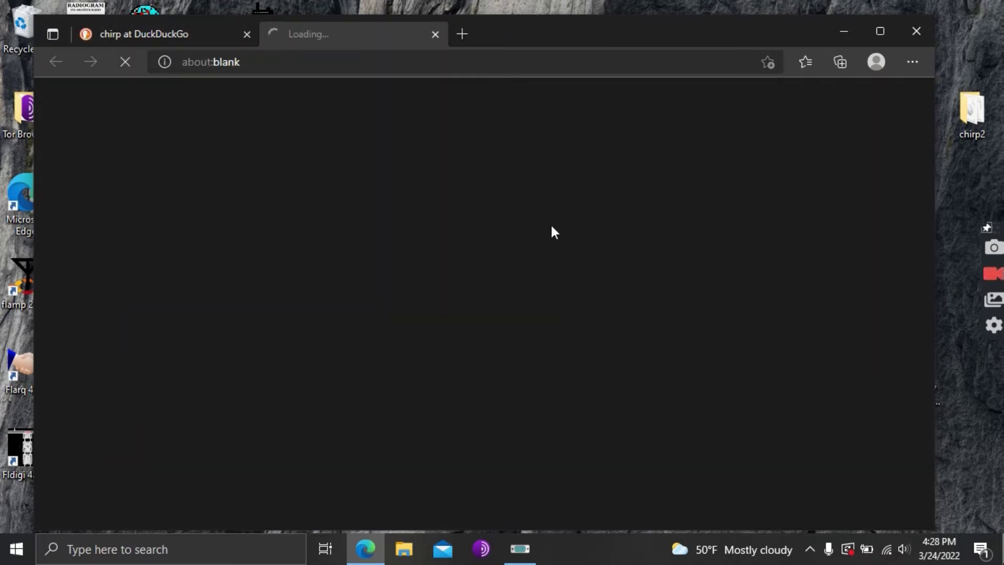
Close the stray blank tab and open the Home - CHIRP result from chirp.danplanet.com.
{"action": "left_click", "coordinate": [435, 35]}
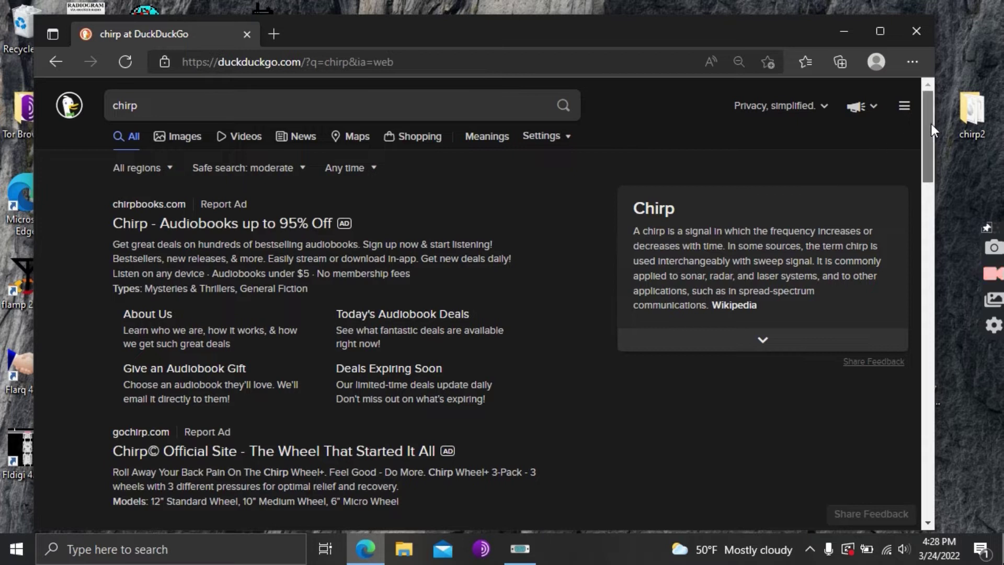
{"action": "left_click_drag", "start_coordinate": [931, 123], "coordinate": [909, 249]}
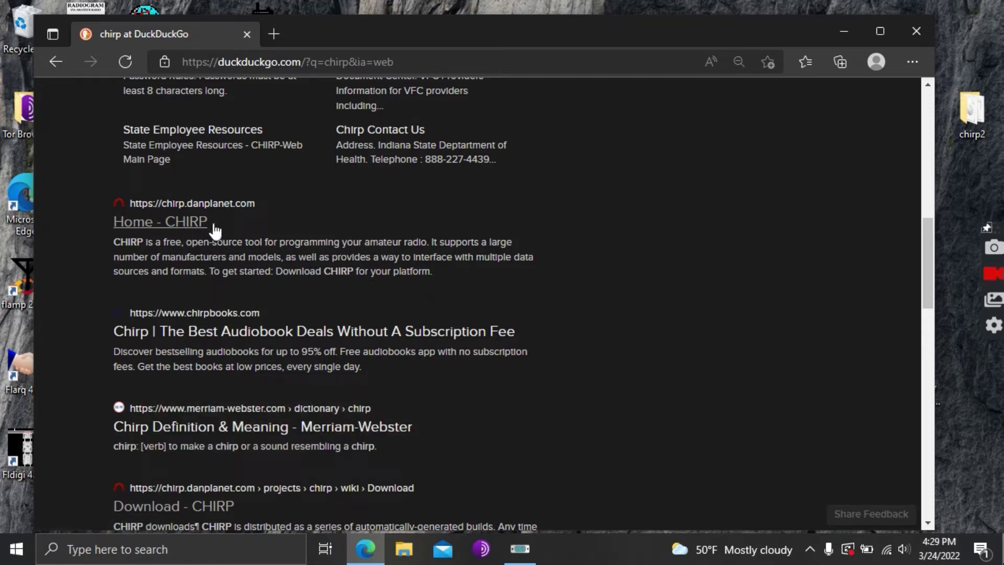
{"action": "left_click", "coordinate": [200, 227]}
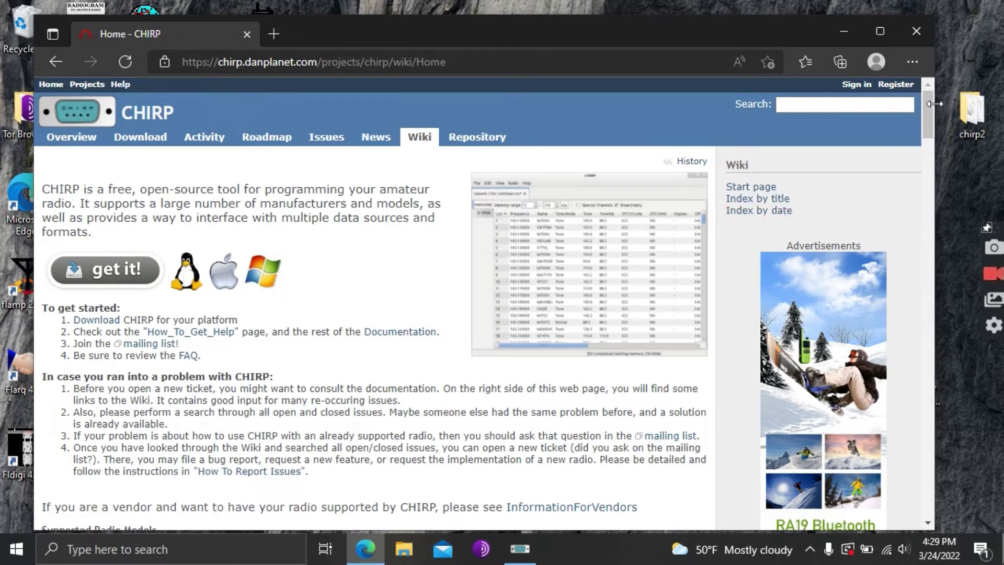
Go to the CHIRP downloads page and open the file listing for the latest Windows version.
{"action": "left_click_drag", "start_coordinate": [931, 108], "coordinate": [909, 106]}
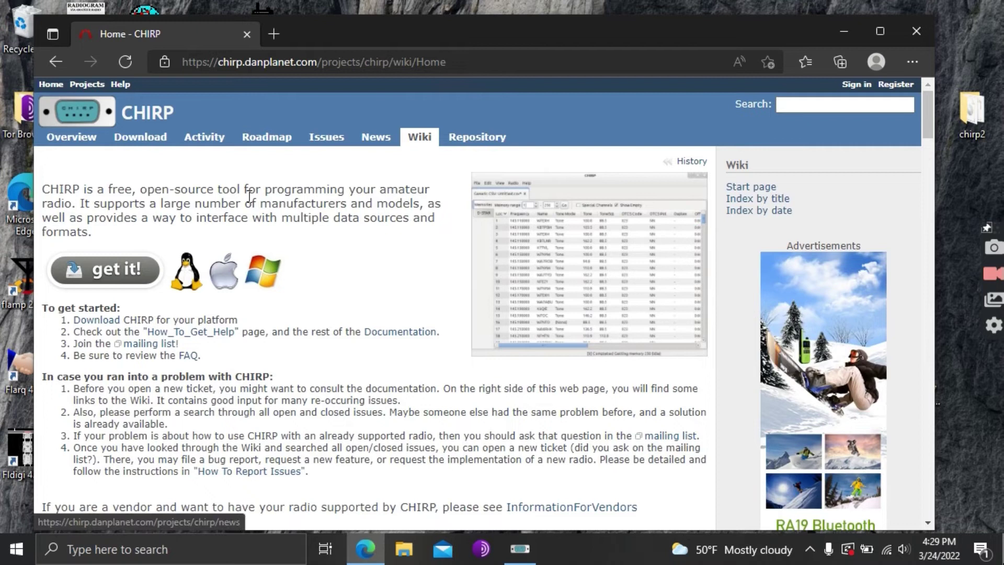
{"action": "left_click", "coordinate": [102, 281]}
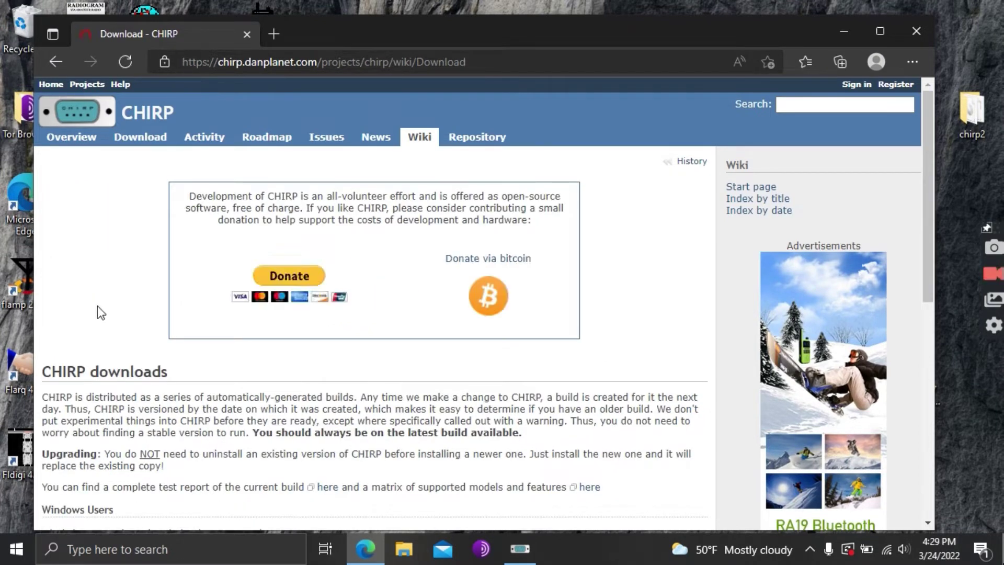
{"action": "middle_click", "coordinate": [97, 308]}
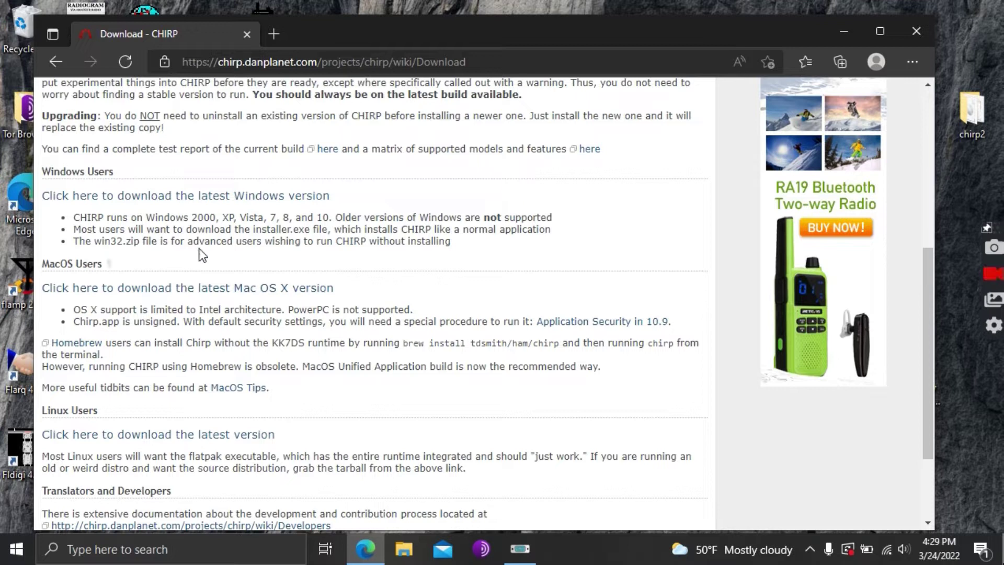
{"action": "left_click", "coordinate": [253, 196]}
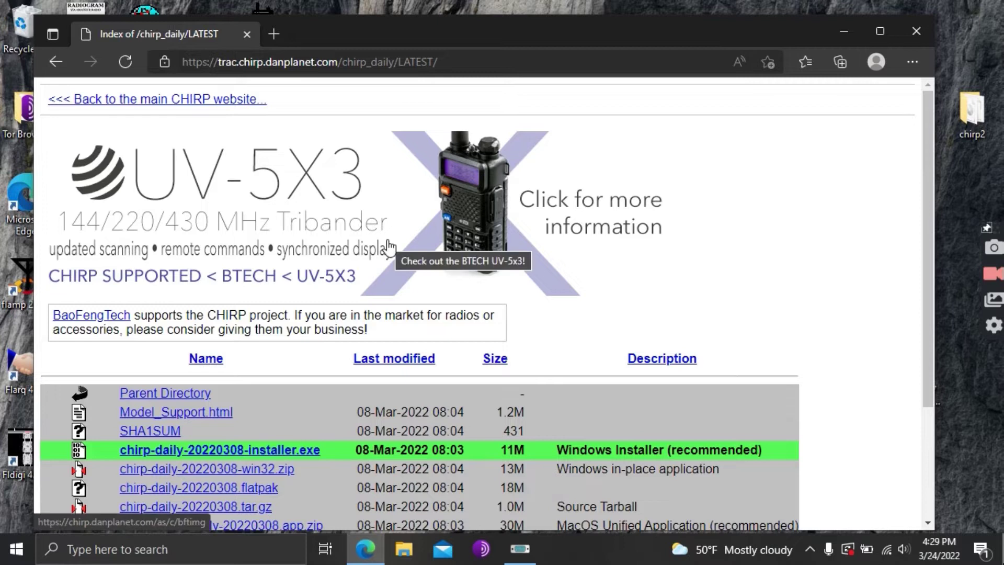
Download the recommended Windows installer, chirp-daily-20220308-installer.exe.
{"action": "middle_click", "coordinate": [389, 249]}
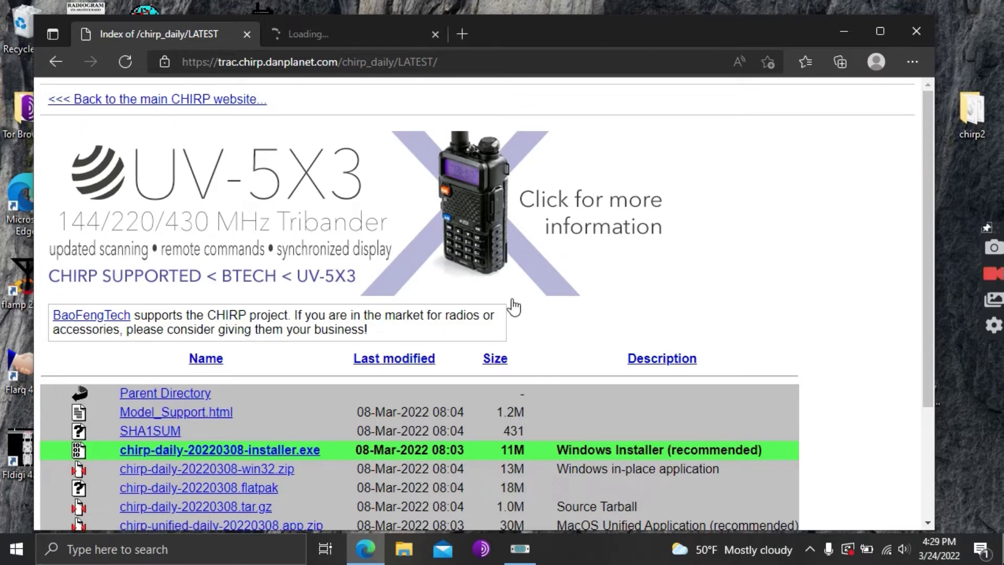
{"action": "middle_click", "coordinate": [723, 379]}
{"action": "middle_click", "coordinate": [725, 388]}
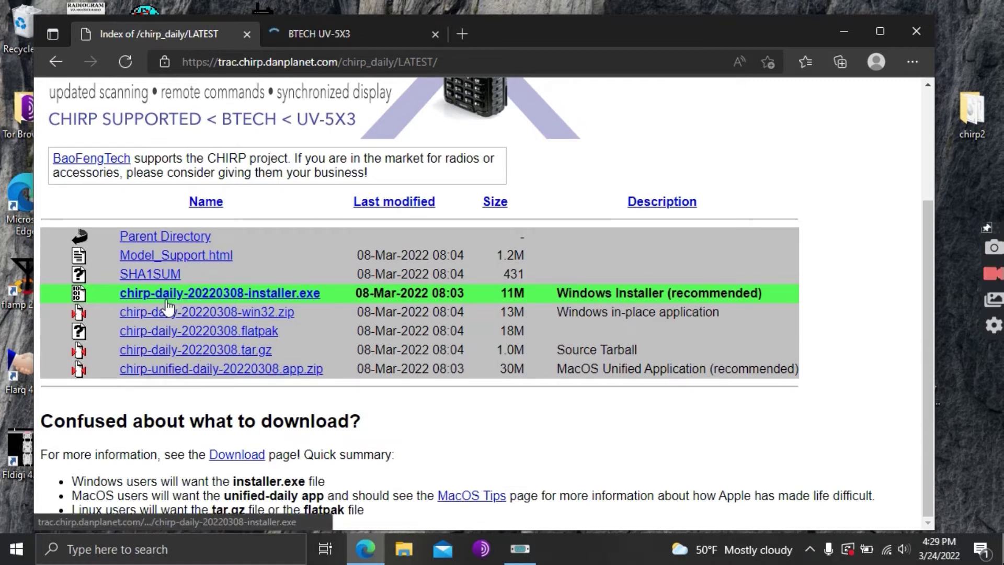
{"action": "left_click", "coordinate": [248, 298]}
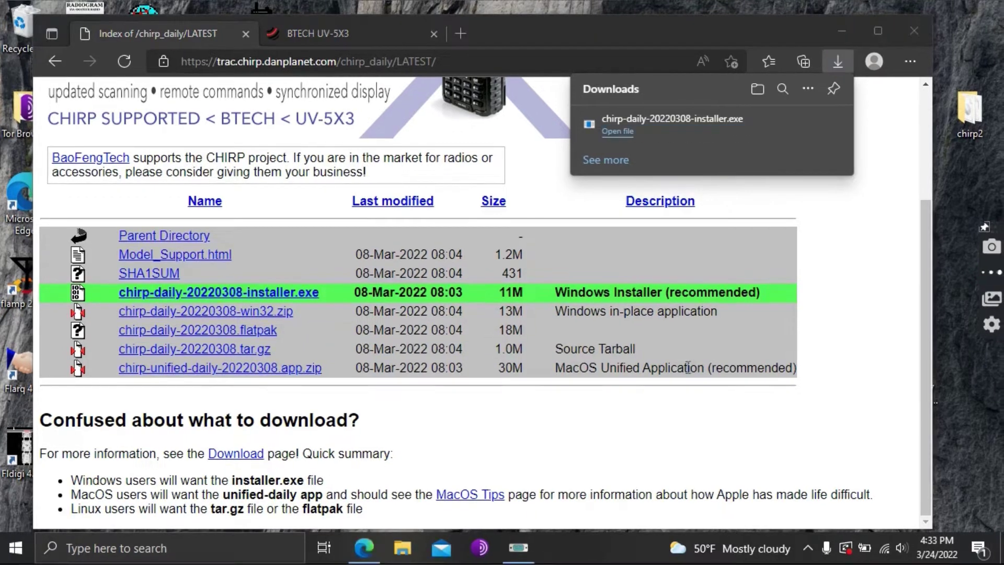
Run the downloaded CHIRP installer and accept its license agreement in the setup wizard.
{"action": "left_click", "coordinate": [619, 132]}
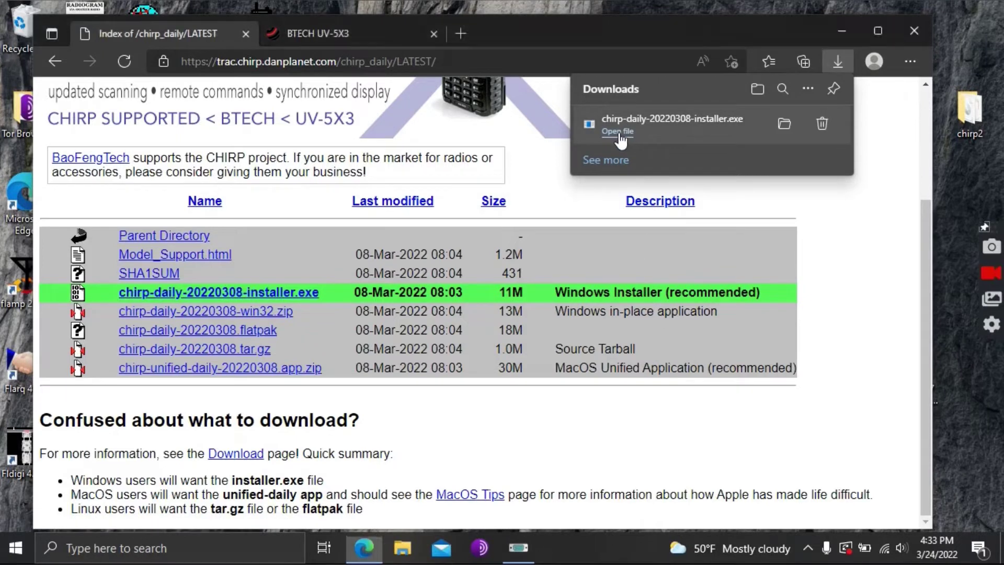
{"action": "left_click", "coordinate": [706, 141]}
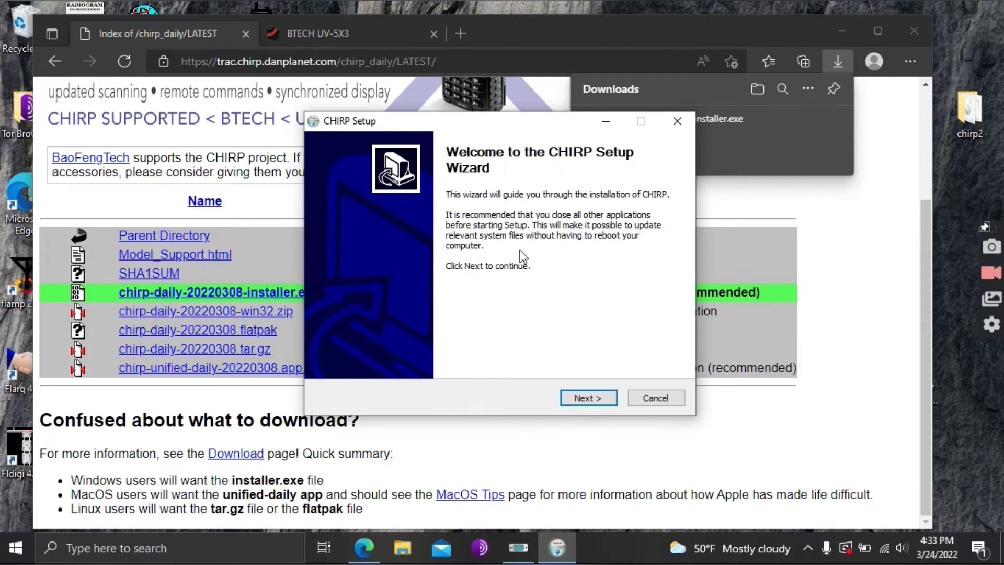
{"action": "left_click", "coordinate": [588, 399]}
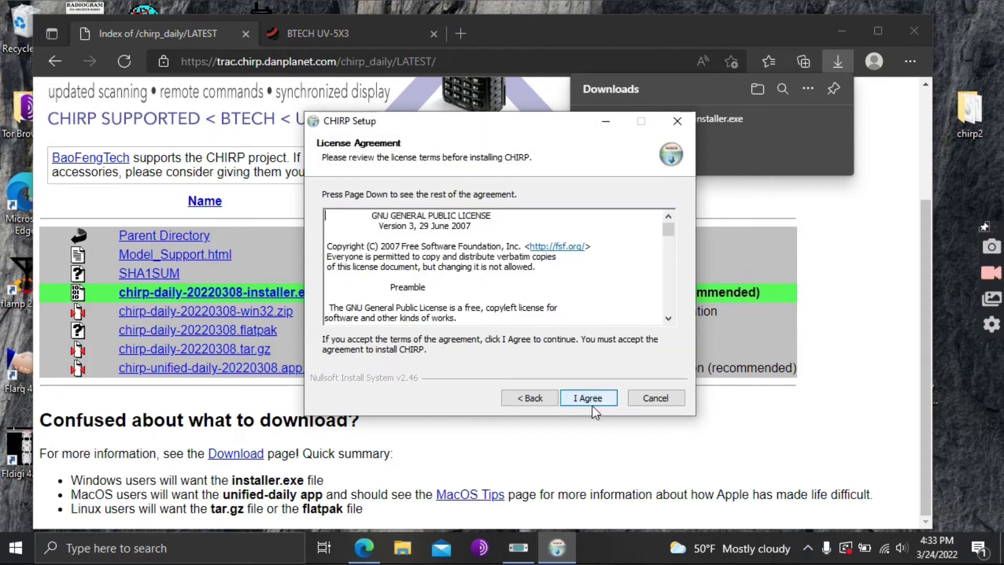
{"action": "left_click", "coordinate": [594, 396]}
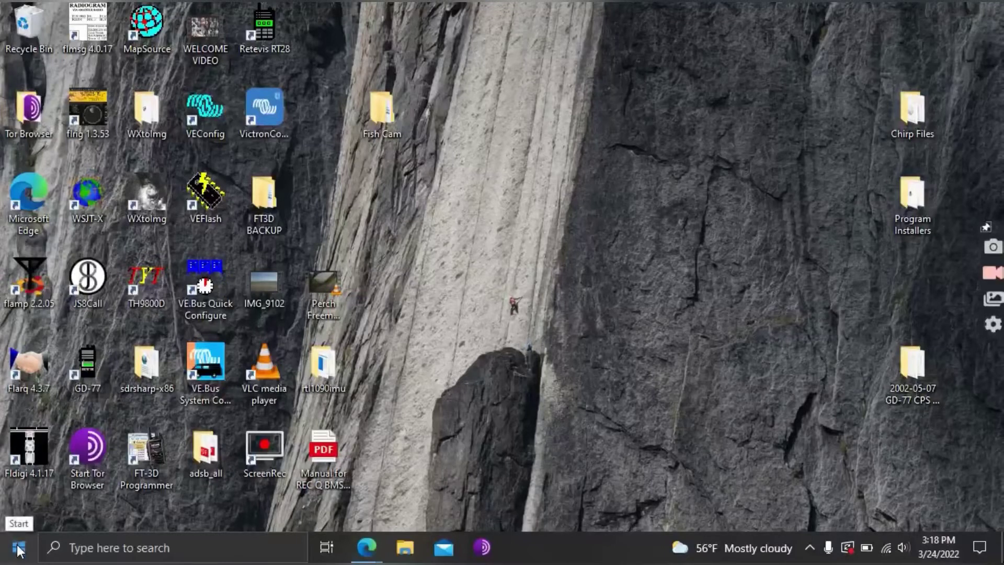
Launch CHIRP from the CHIRP folder among the installed Windows programs.
{"action": "left_click", "coordinate": [18, 548]}
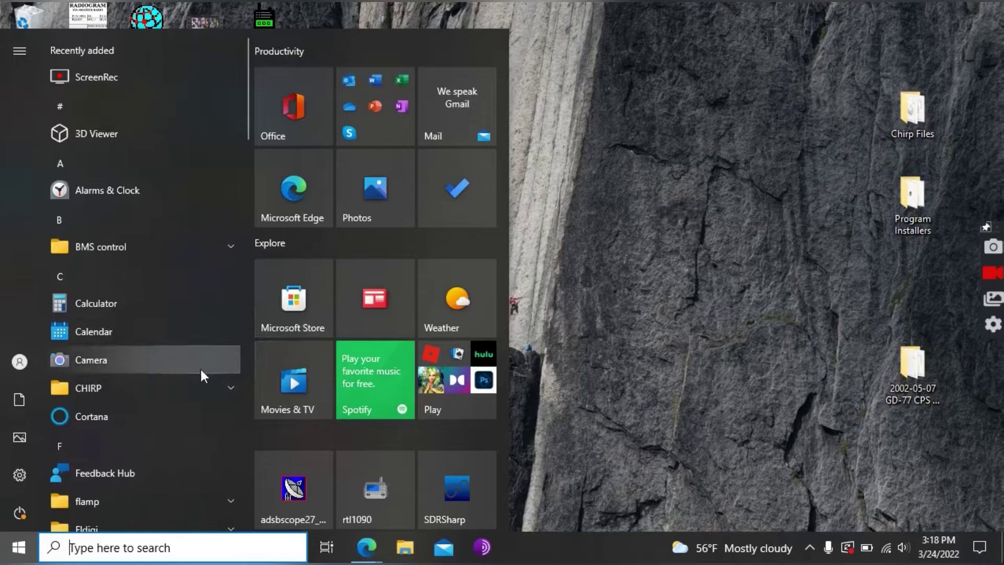
{"action": "left_click", "coordinate": [191, 387]}
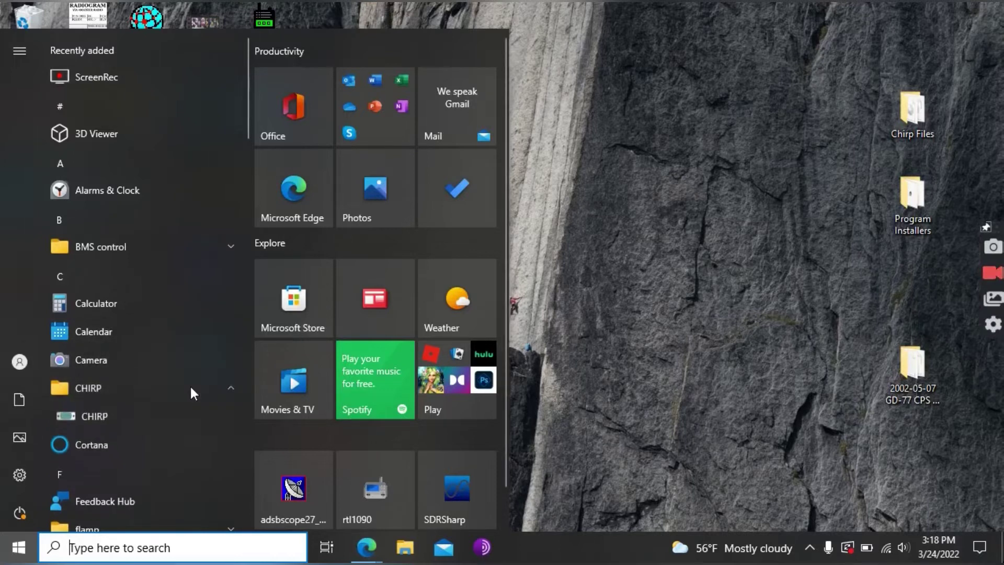
{"action": "left_click", "coordinate": [178, 415]}
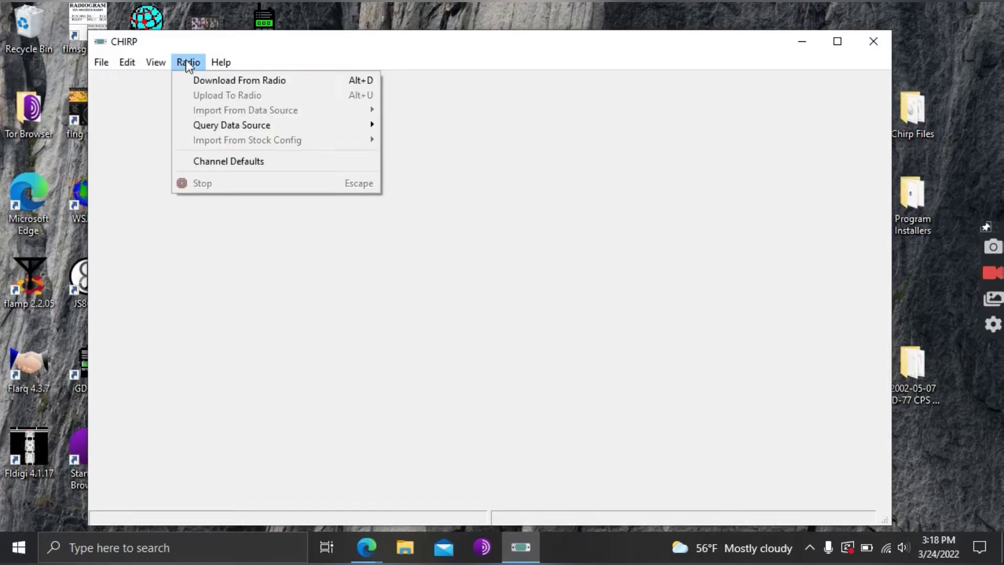
Try to download from the radio with port COM5, vendor Baofeng and model UV-5R after checking the available options, and dismiss the resulting message.
{"action": "left_click", "coordinate": [203, 83]}
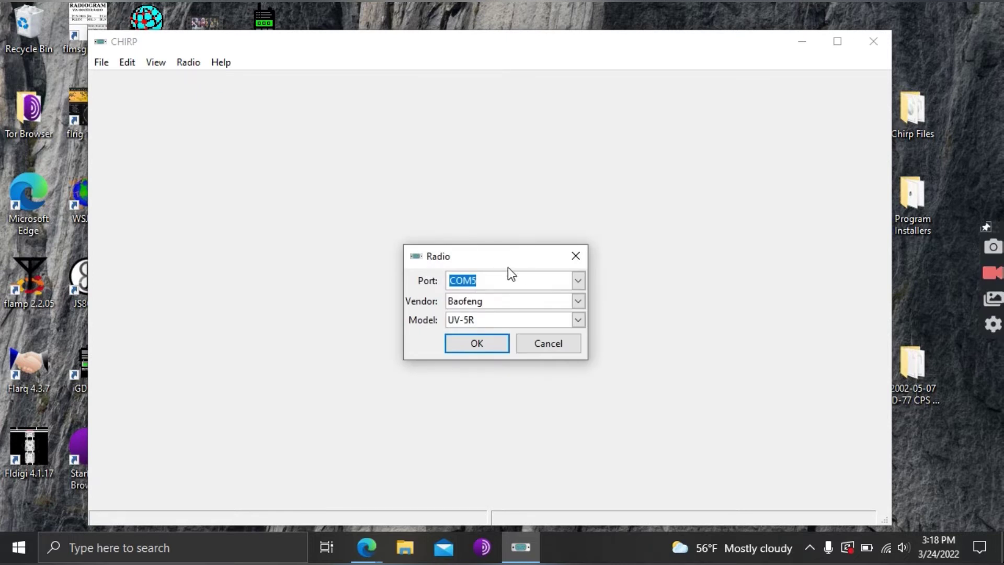
{"action": "left_click", "coordinate": [578, 301]}
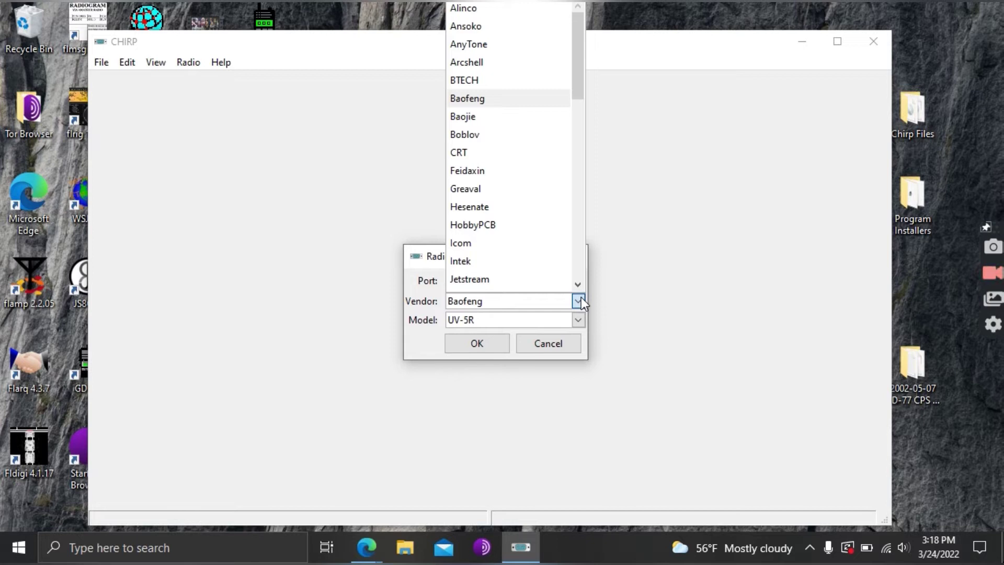
{"action": "left_click", "coordinate": [578, 300]}
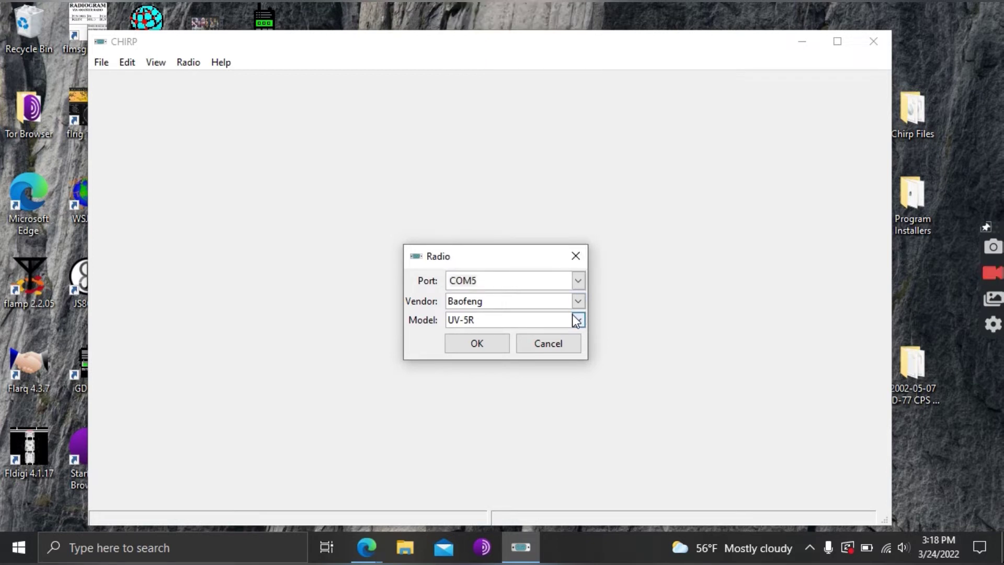
{"action": "left_click", "coordinate": [578, 320]}
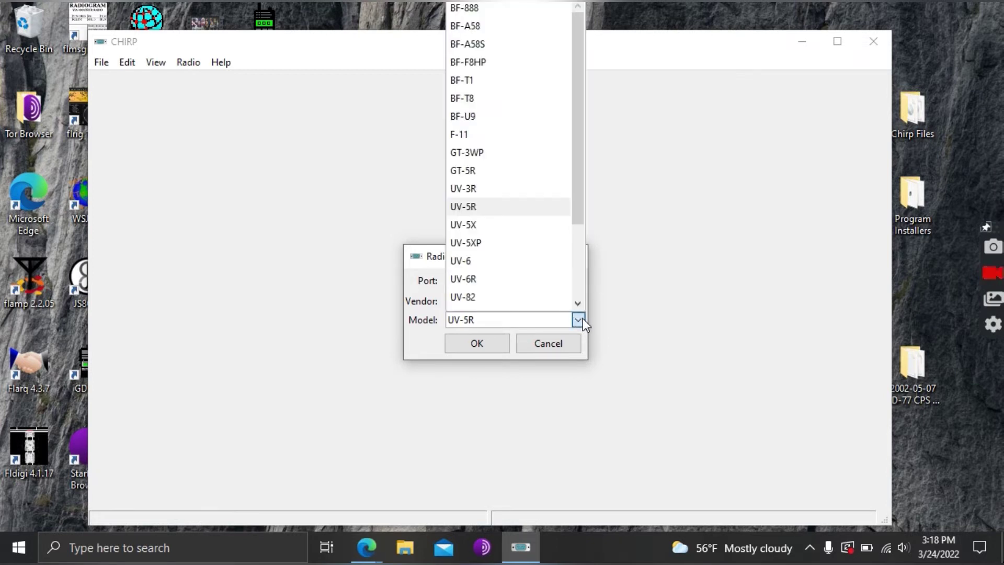
{"action": "left_click", "coordinate": [582, 319]}
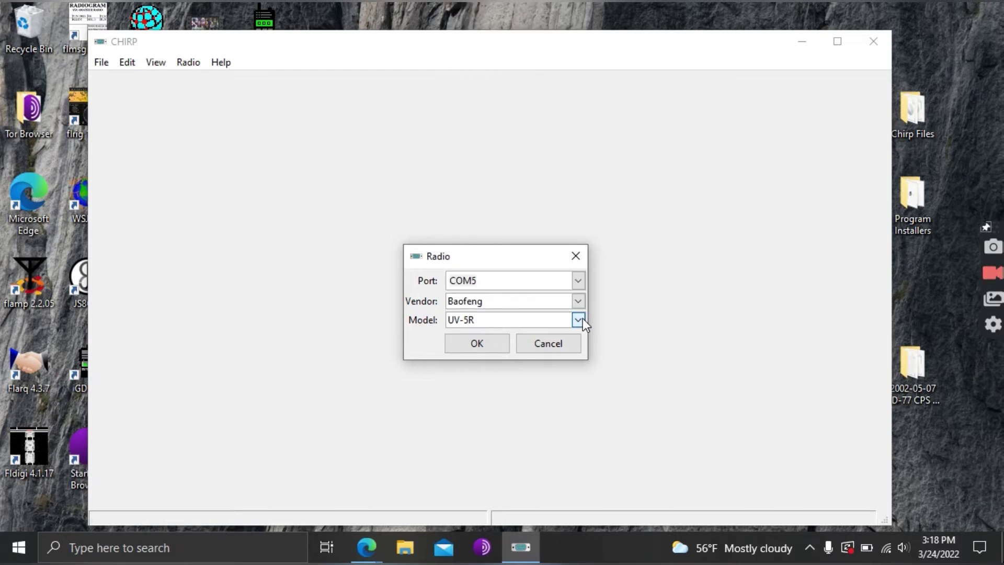
{"action": "left_click", "coordinate": [580, 275]}
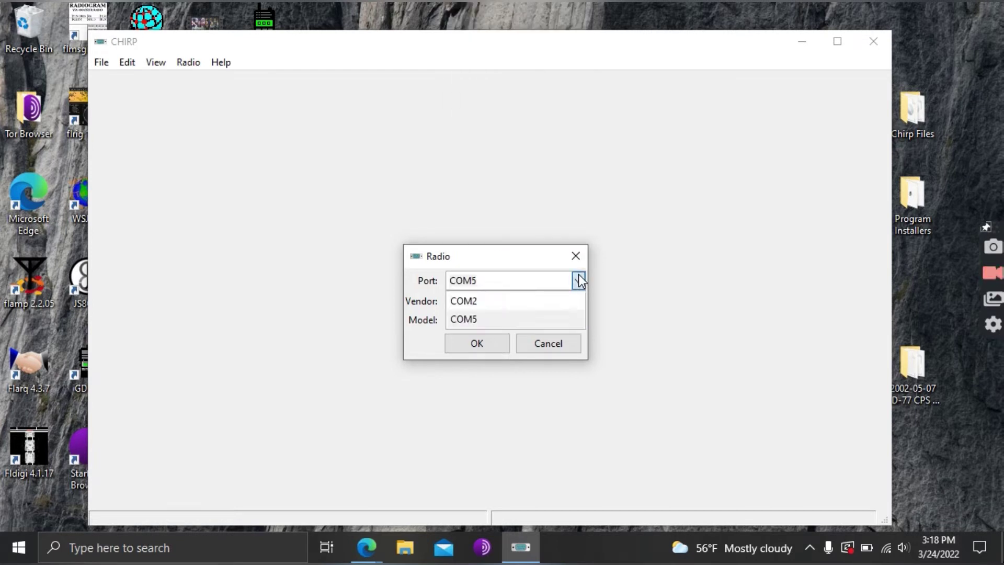
{"action": "left_click", "coordinate": [580, 280]}
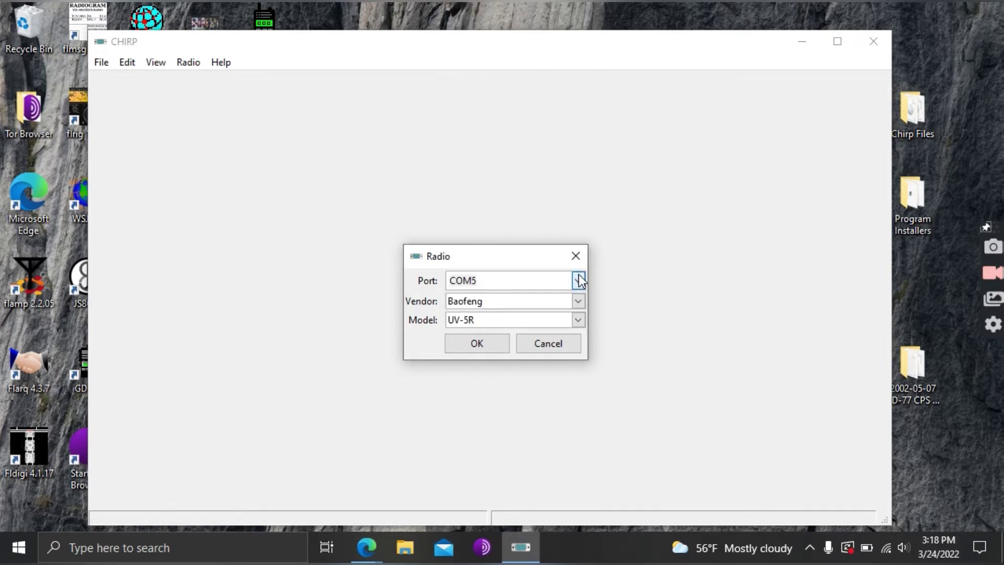
{"action": "left_click", "coordinate": [476, 344]}
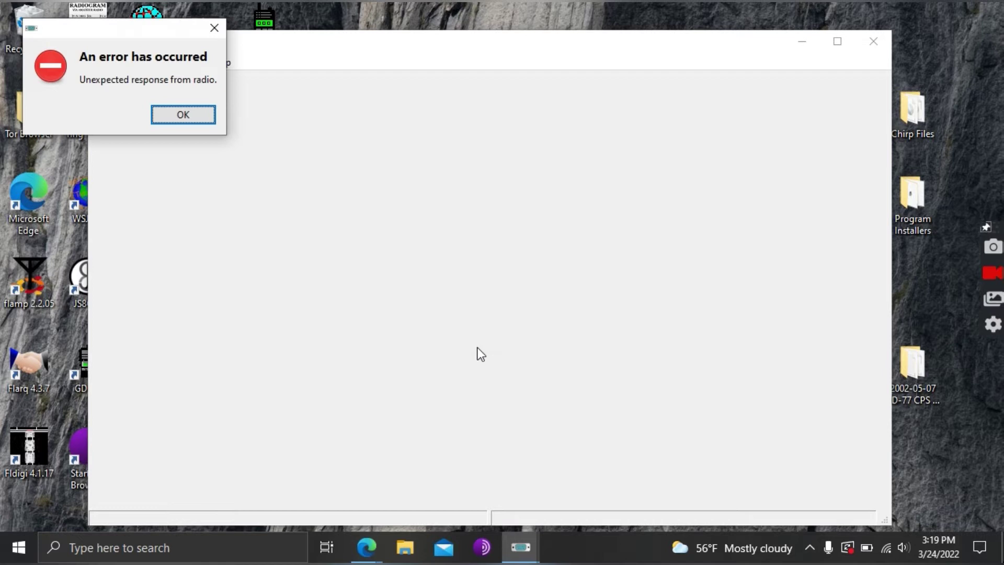
{"action": "left_click", "coordinate": [180, 118]}
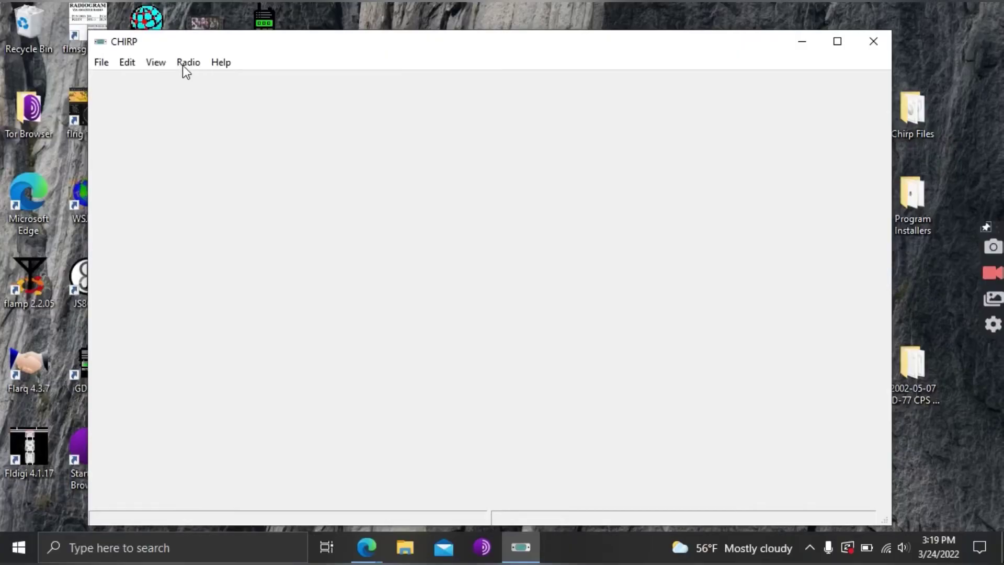
Download the channel memories from the Baofeng UV-5R radio through port COM5.
{"action": "left_click", "coordinate": [184, 64]}
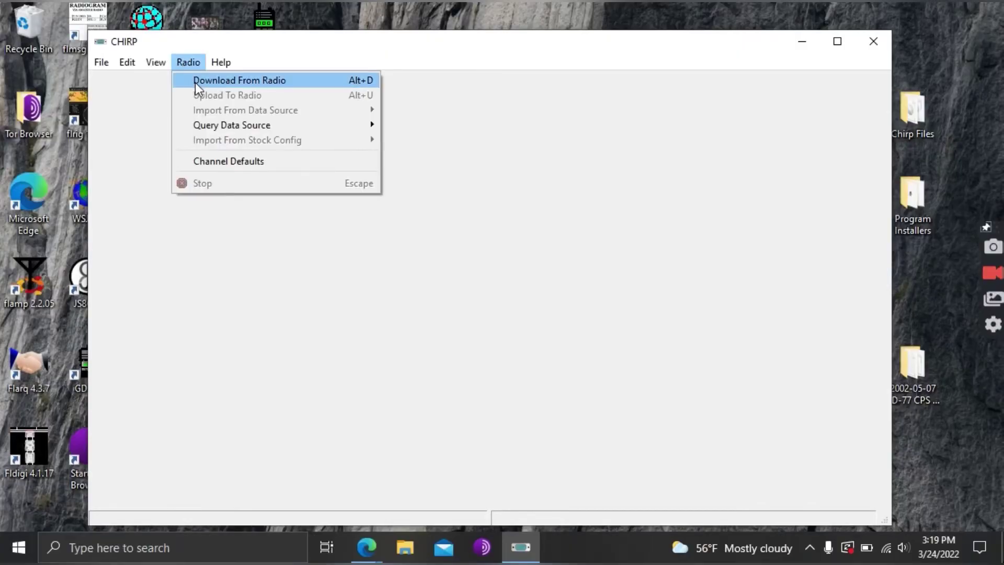
{"action": "left_click", "coordinate": [198, 83]}
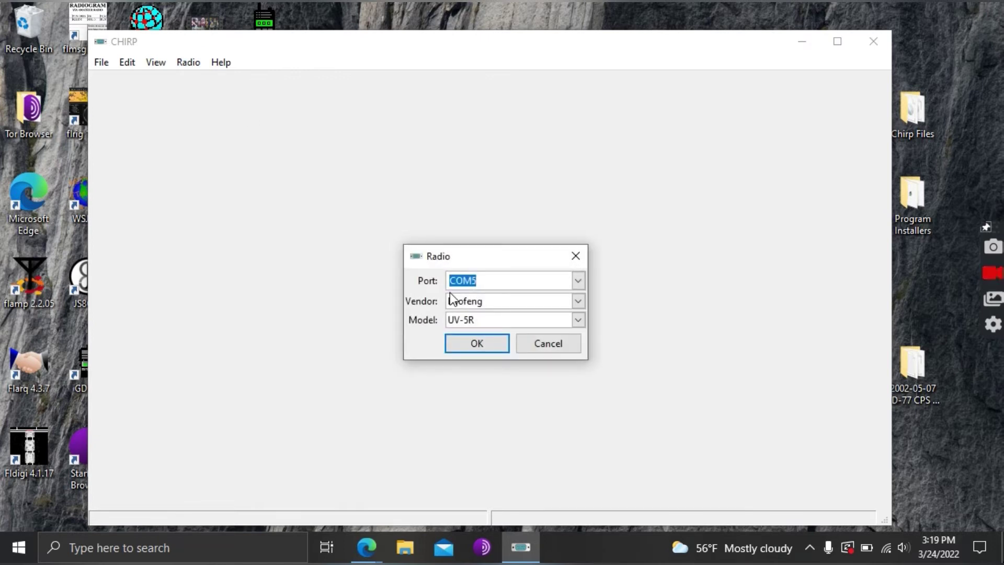
{"action": "left_click", "coordinate": [578, 281]}
{"action": "left_click", "coordinate": [484, 331]}
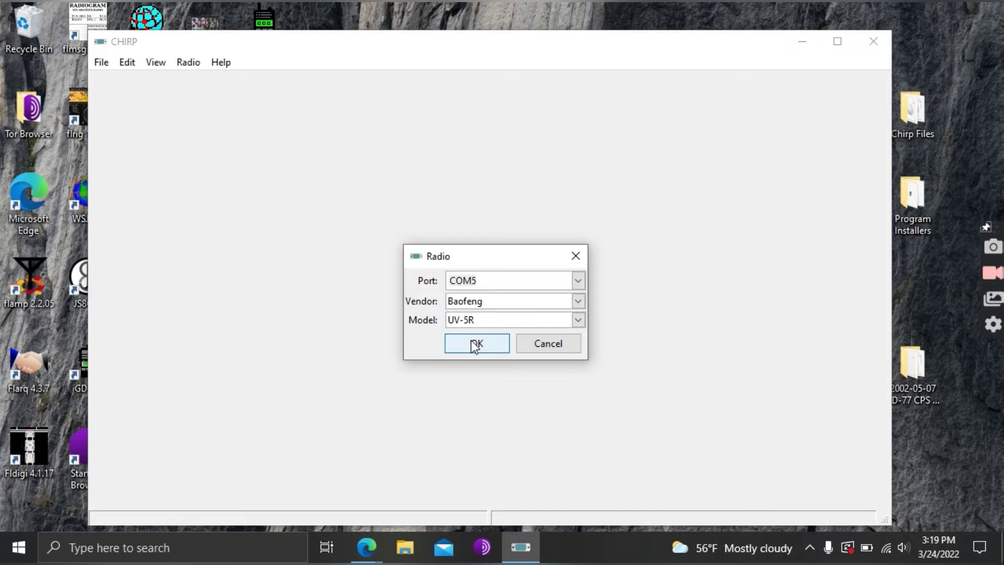
{"action": "left_click", "coordinate": [476, 344]}
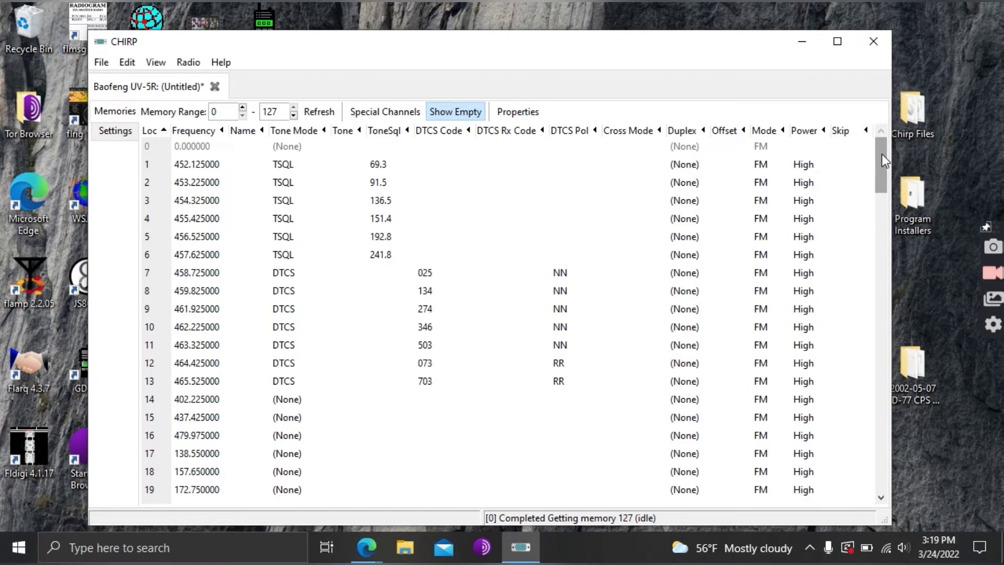
Delete the channel memories in locations 0 through 33 of the downloaded radio image.
{"action": "left_click_drag", "start_coordinate": [881, 153], "coordinate": [868, 123]}
{"action": "left_click", "coordinate": [160, 149]}
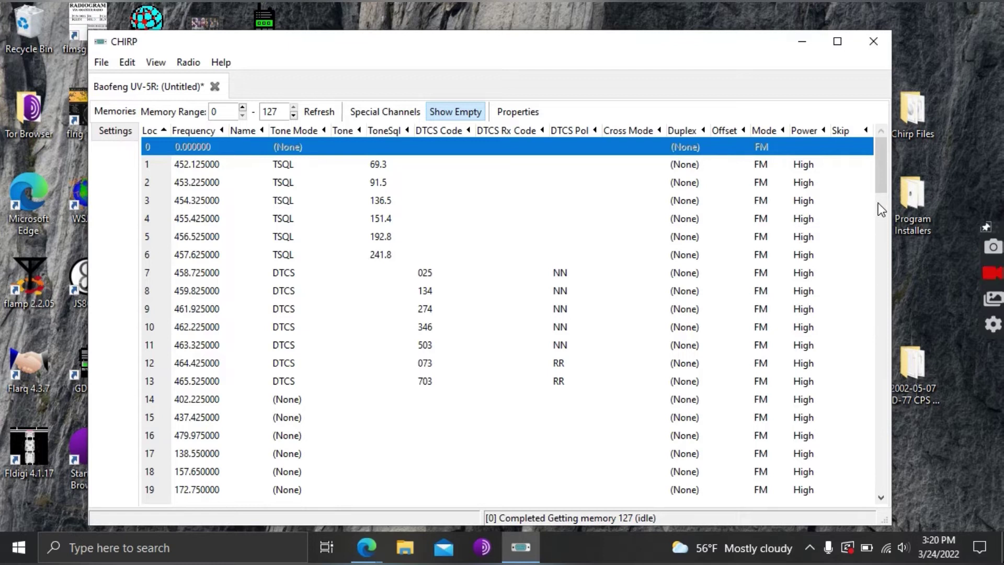
{"action": "left_click_drag", "start_coordinate": [886, 180], "coordinate": [881, 253]}
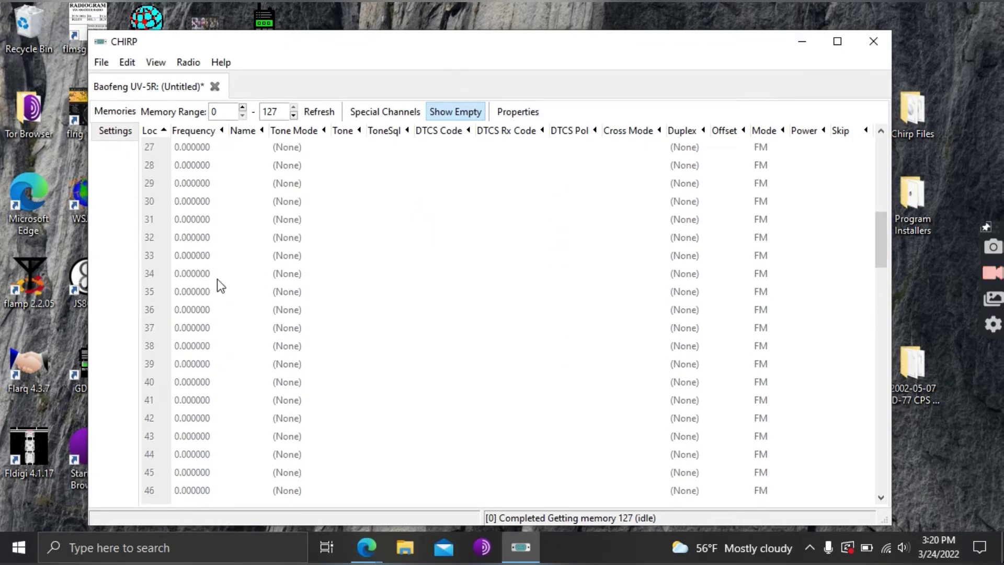
{"action": "left_click", "coordinate": [160, 256], "text": "shift"}
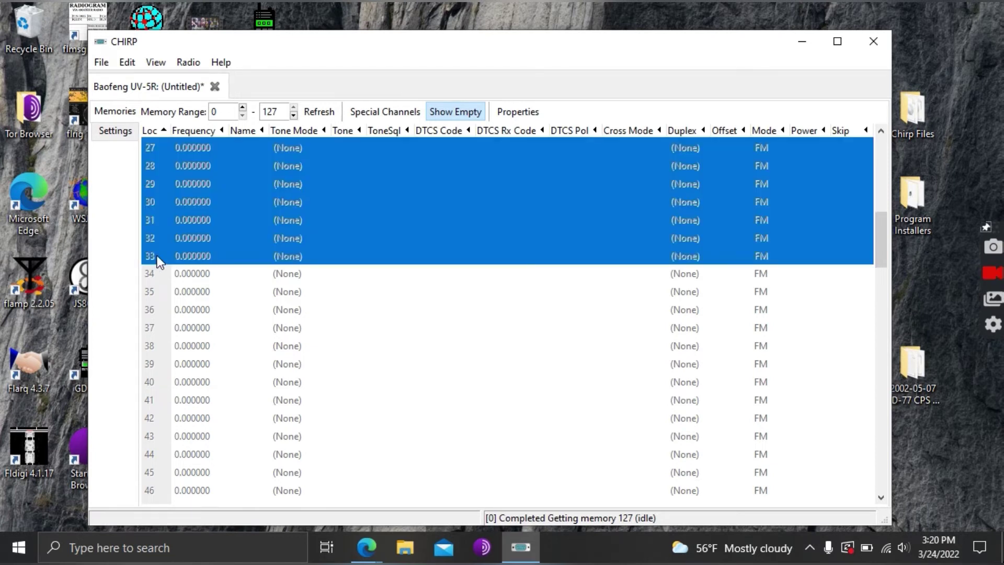
{"action": "left_click", "coordinate": [127, 62]}
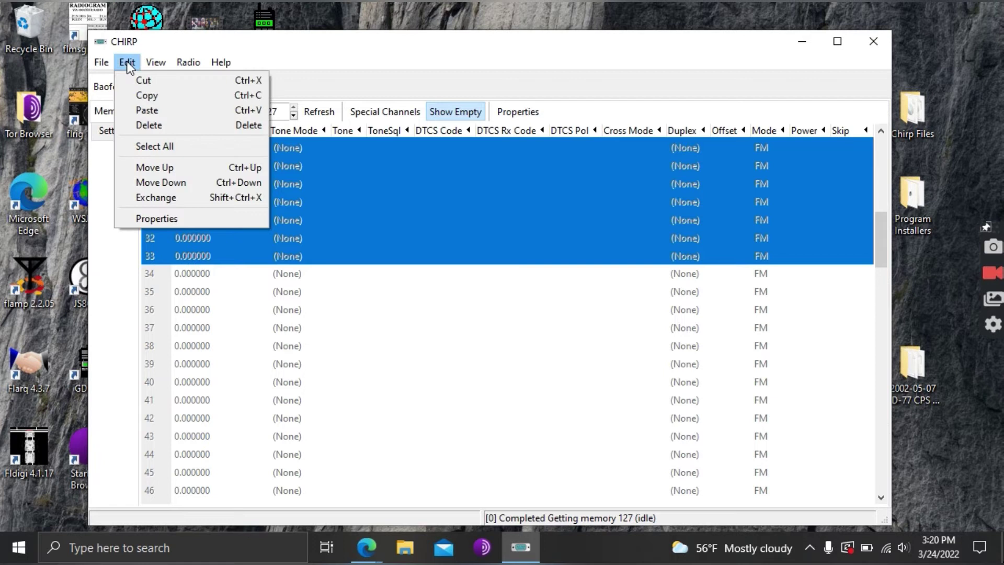
{"action": "left_click", "coordinate": [144, 126]}
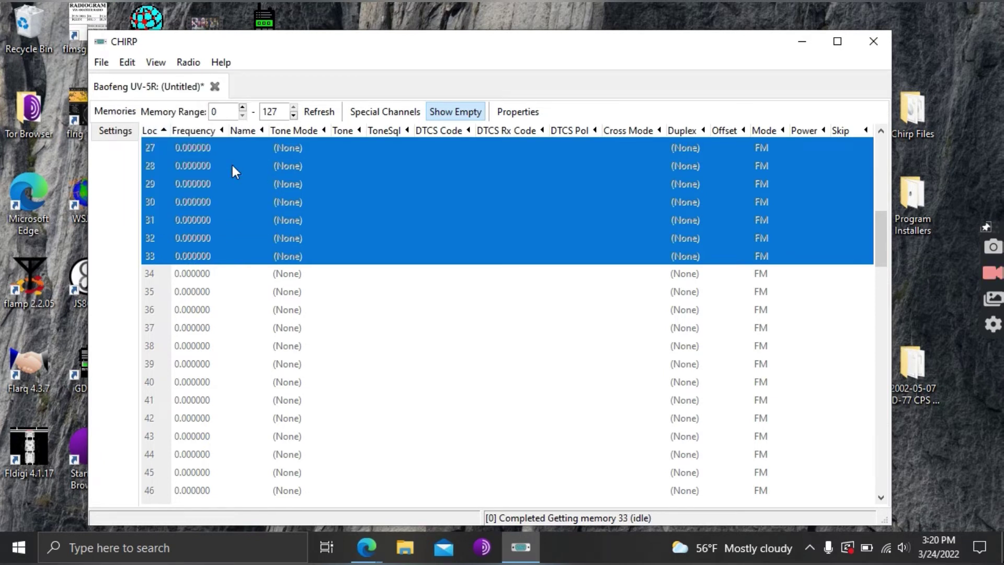
{"action": "left_click", "coordinate": [881, 158]}
{"action": "left_click", "coordinate": [882, 158]}
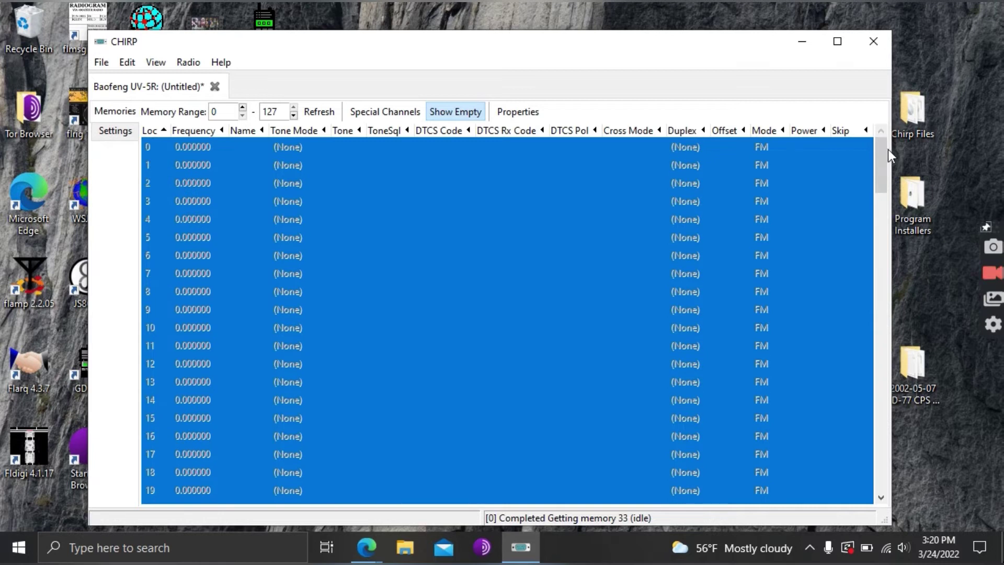
{"action": "left_click", "coordinate": [180, 164]}
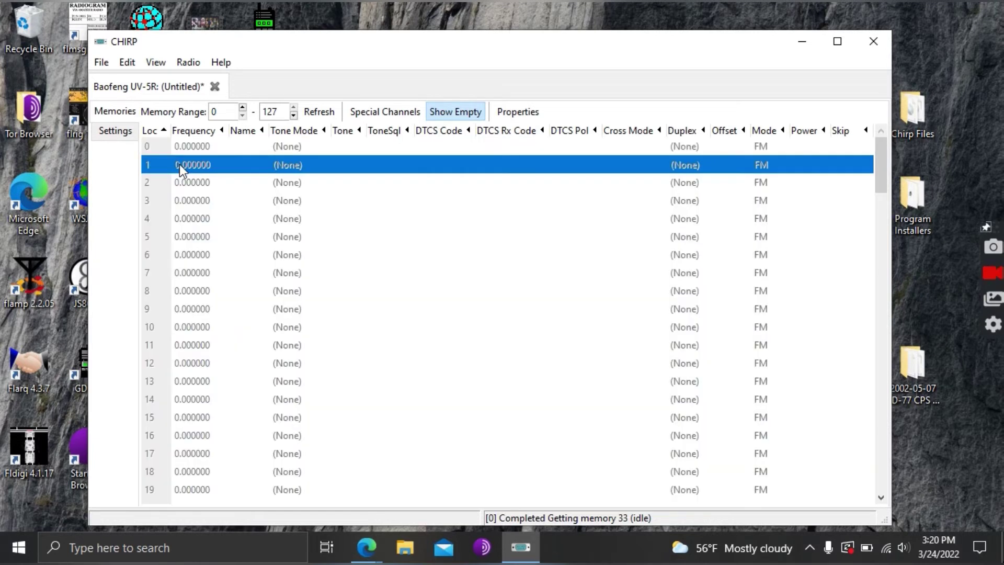
Save the radio image as Baofeng_UV-5R_Ham Radio in the Chirp Files folder on the desktop.
{"action": "left_click", "coordinate": [101, 62]}
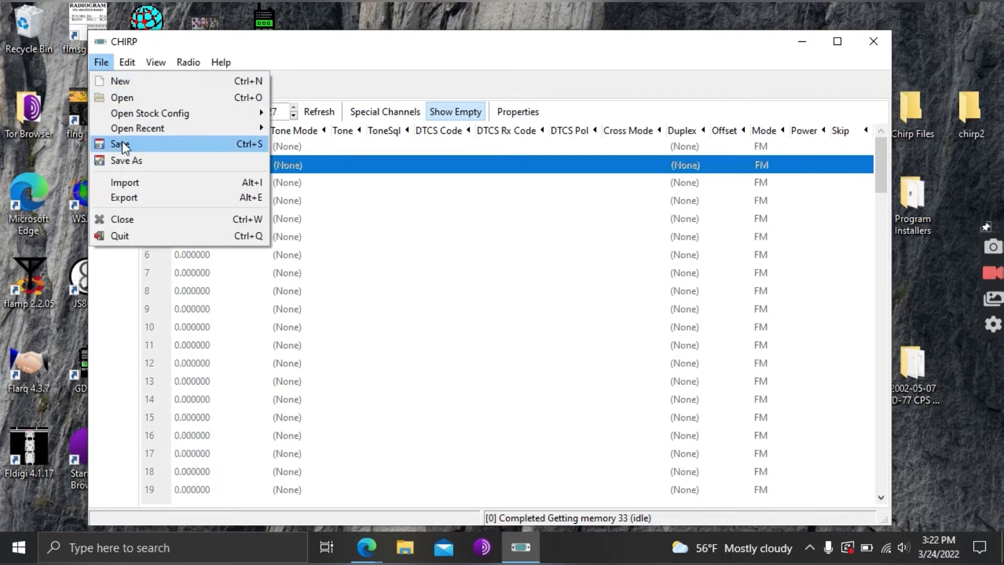
{"action": "left_click", "coordinate": [121, 142]}
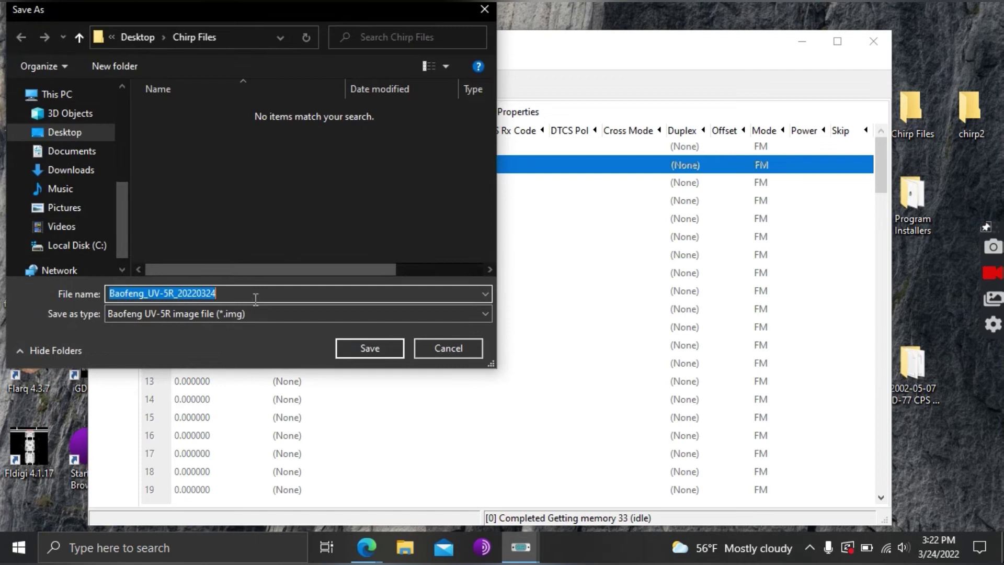
{"action": "left_click", "coordinate": [255, 288]}
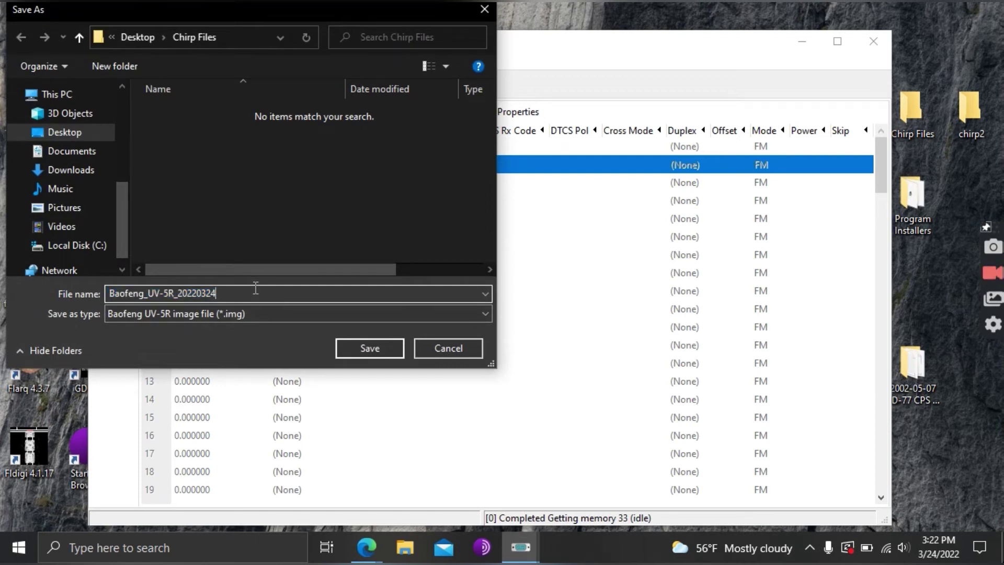
{"action": "key", "text": "BackSpace"}
{"action": "key", "text": "BackSpace"}
{"action": "key", "text": "BackSpace"}
{"action": "key", "text": "BackSpace"}
{"action": "key", "text": "BackSpace"}
{"action": "key", "text": "BackSpace"}
{"action": "key", "text": "BackSpace"}
{"action": "key", "text": "BackSpace"}
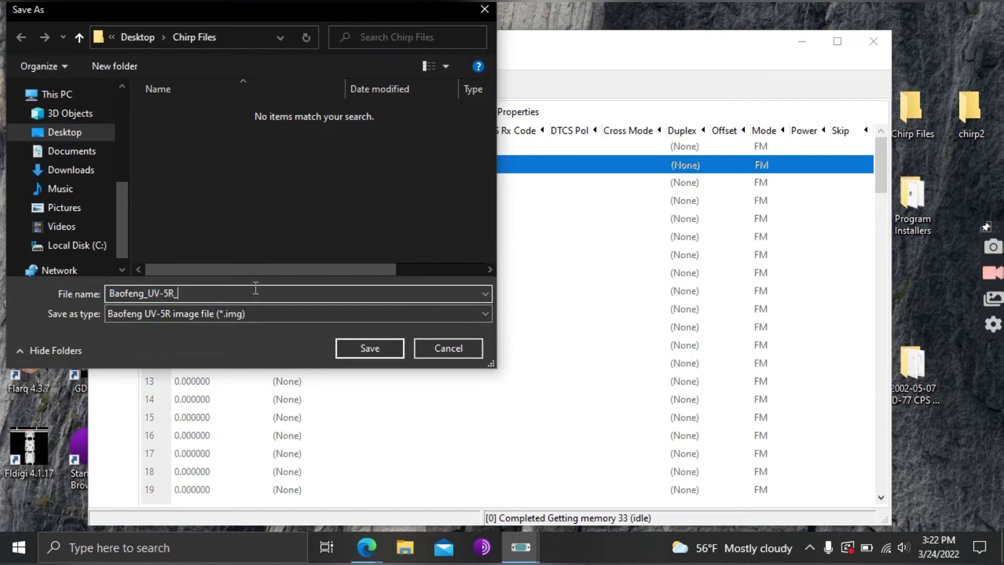
{"action": "type", "text": "Ham Radio"}
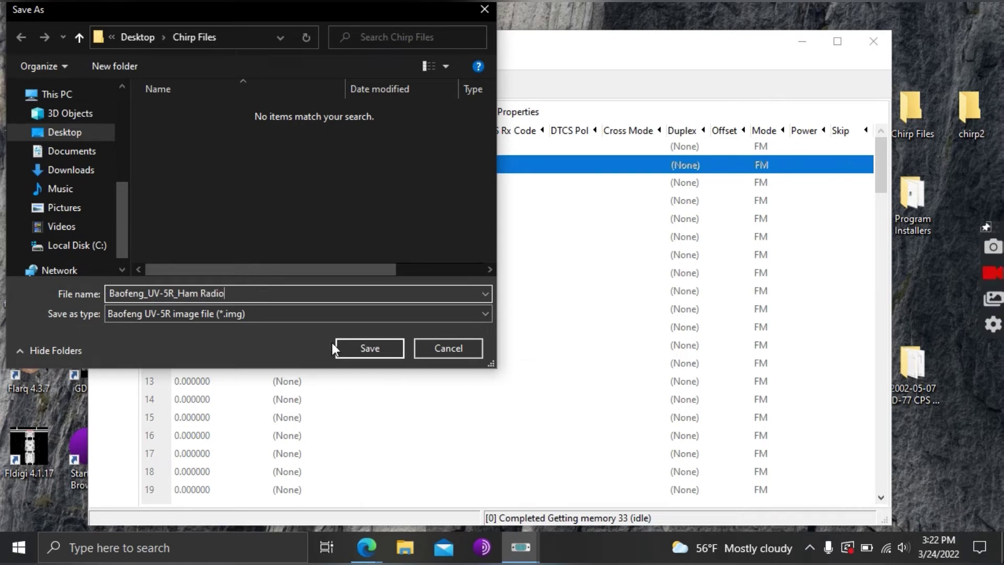
{"action": "left_click", "coordinate": [361, 349]}
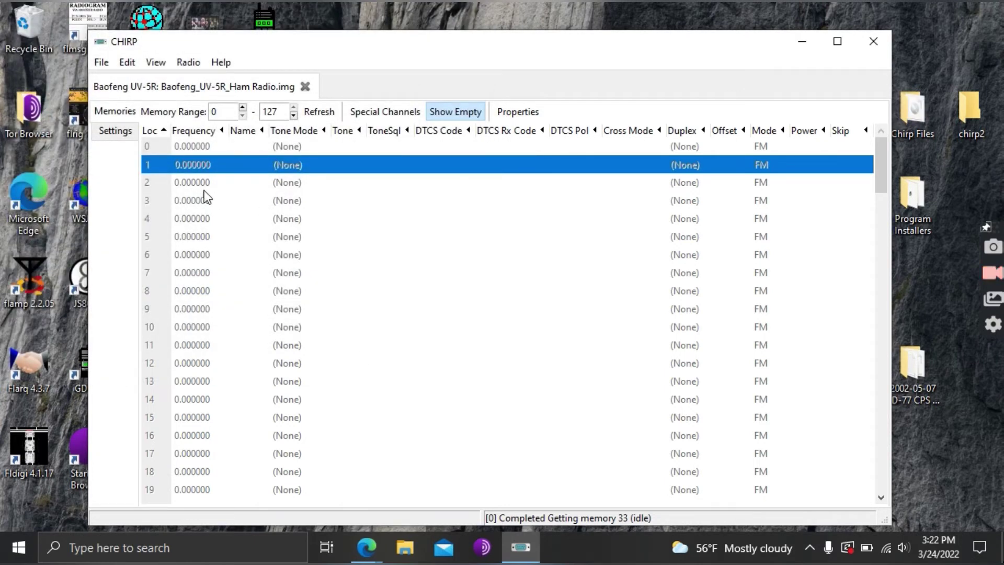
Set the frequency of memory location 1 to 146.520 and save the image file.
{"action": "left_click", "coordinate": [190, 163]}
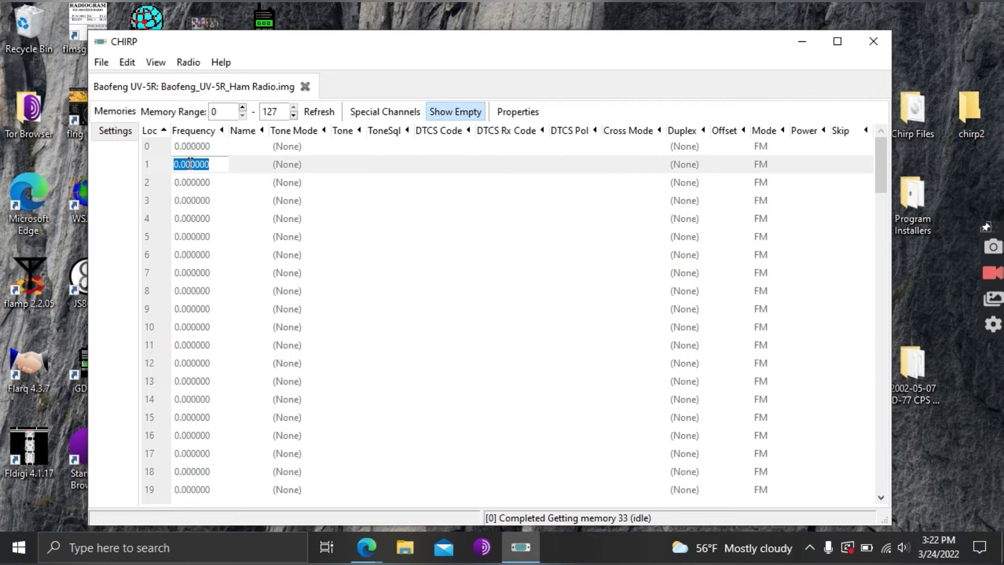
{"action": "type", "text": "14"}
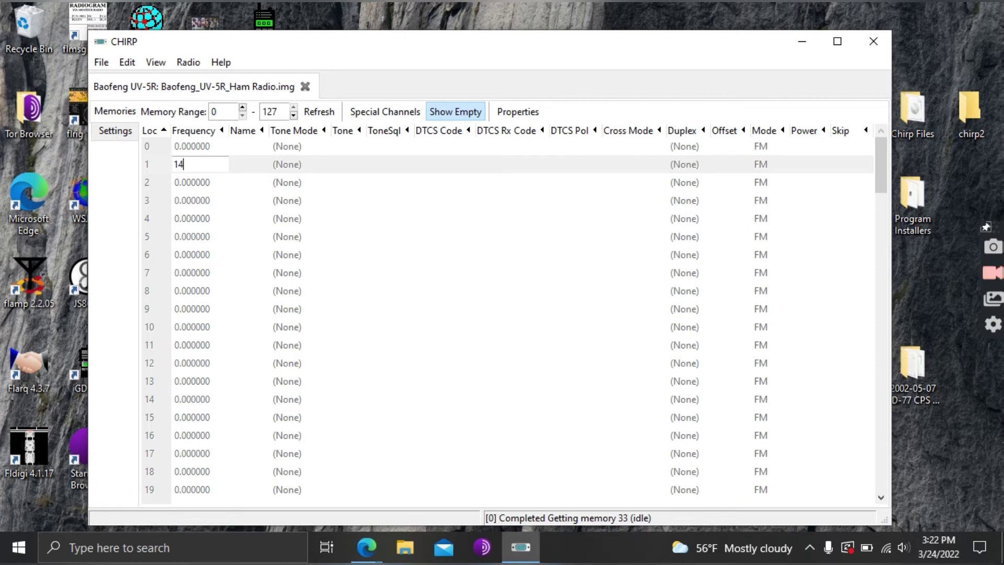
{"action": "type", "text": "6.520"}
{"action": "left_click", "coordinate": [815, 166]}
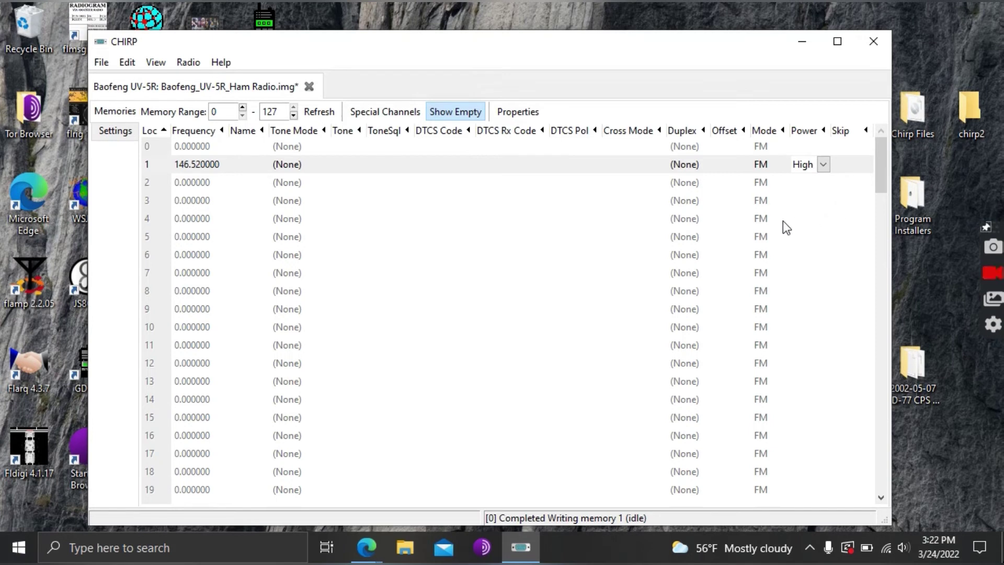
{"action": "left_click", "coordinate": [529, 183]}
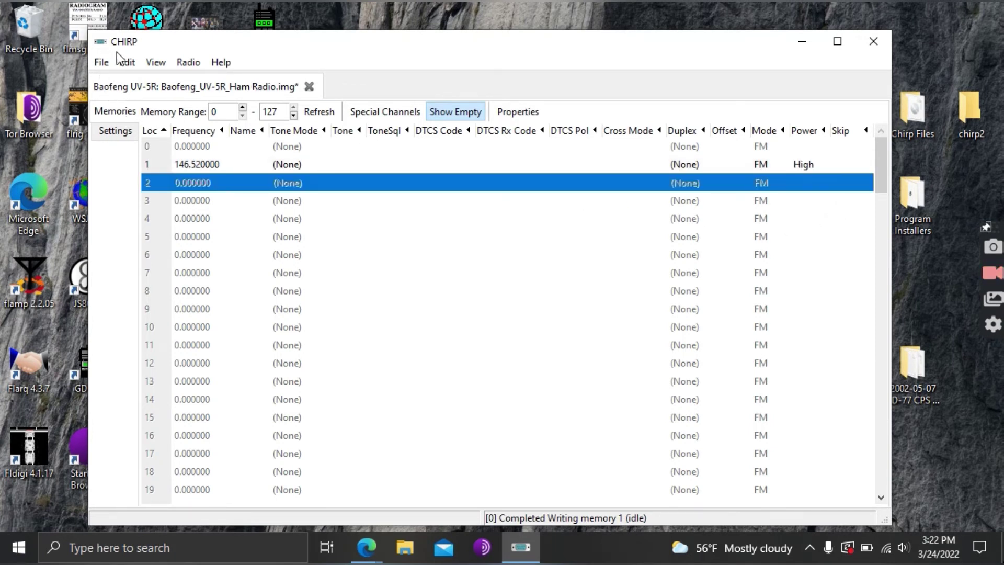
{"action": "left_click", "coordinate": [102, 62]}
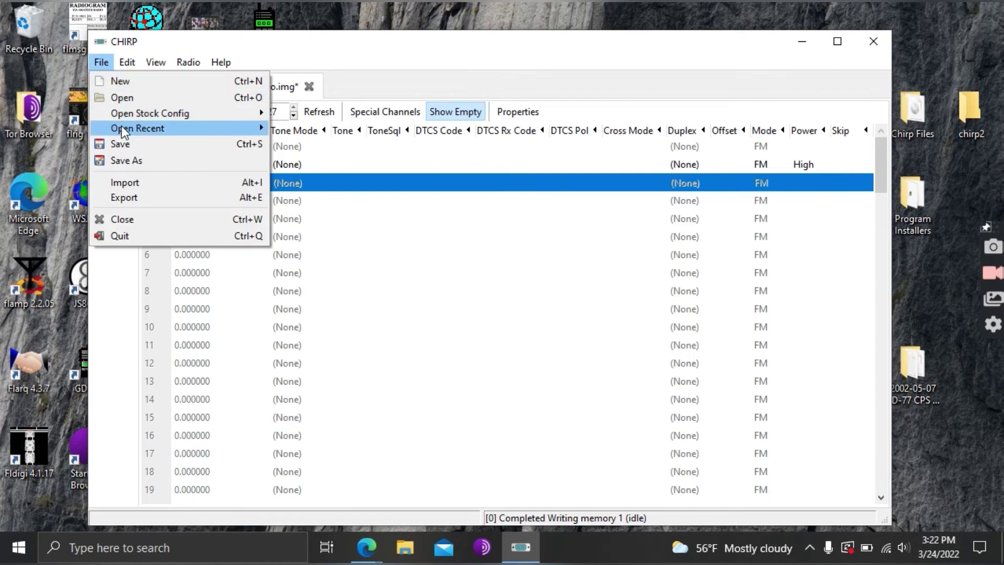
{"action": "left_click", "coordinate": [121, 144]}
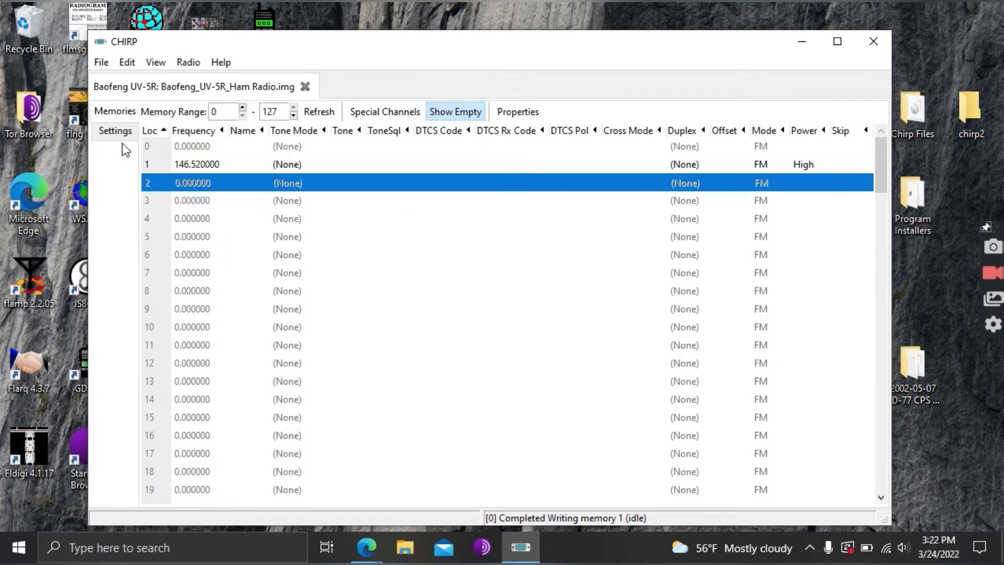
Upload the edited channel memories to the connected Baofeng radio.
{"action": "left_click", "coordinate": [191, 61]}
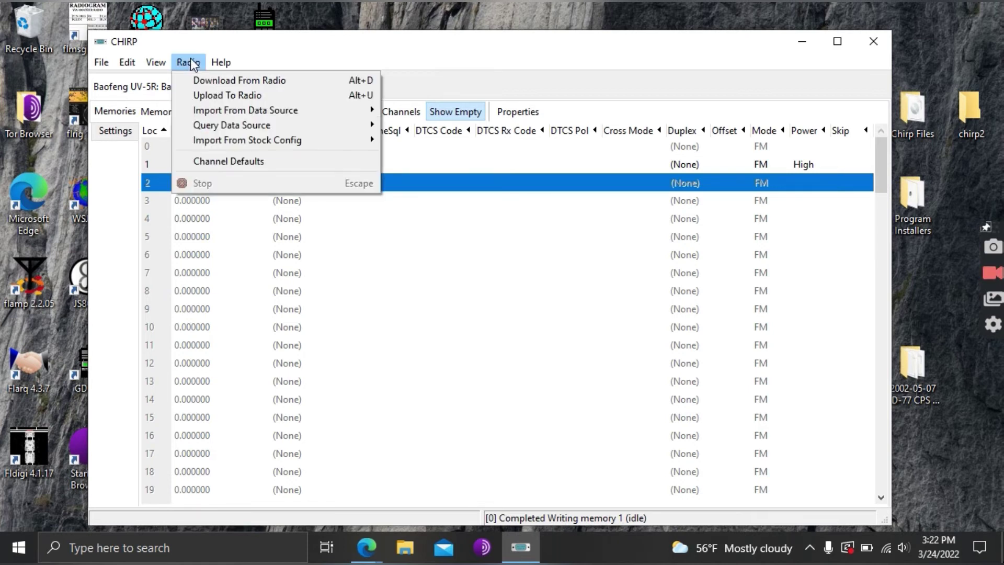
{"action": "left_click", "coordinate": [206, 95]}
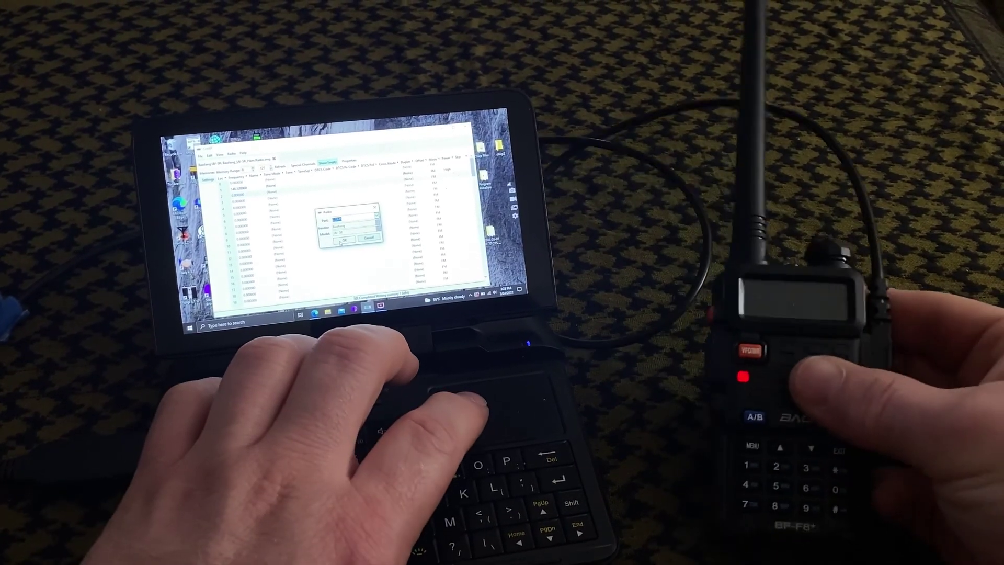
{"action": "left_click", "coordinate": [342, 240]}
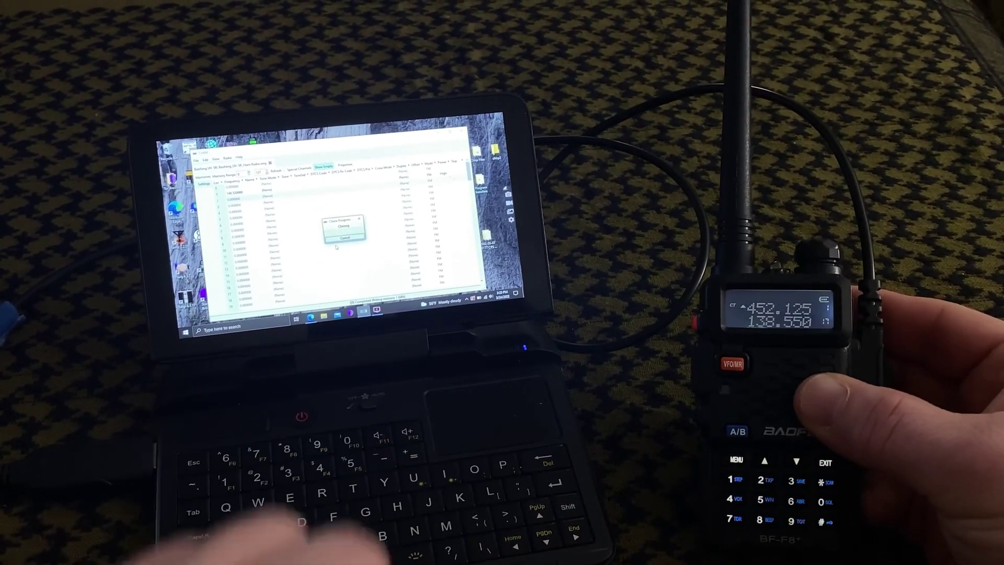